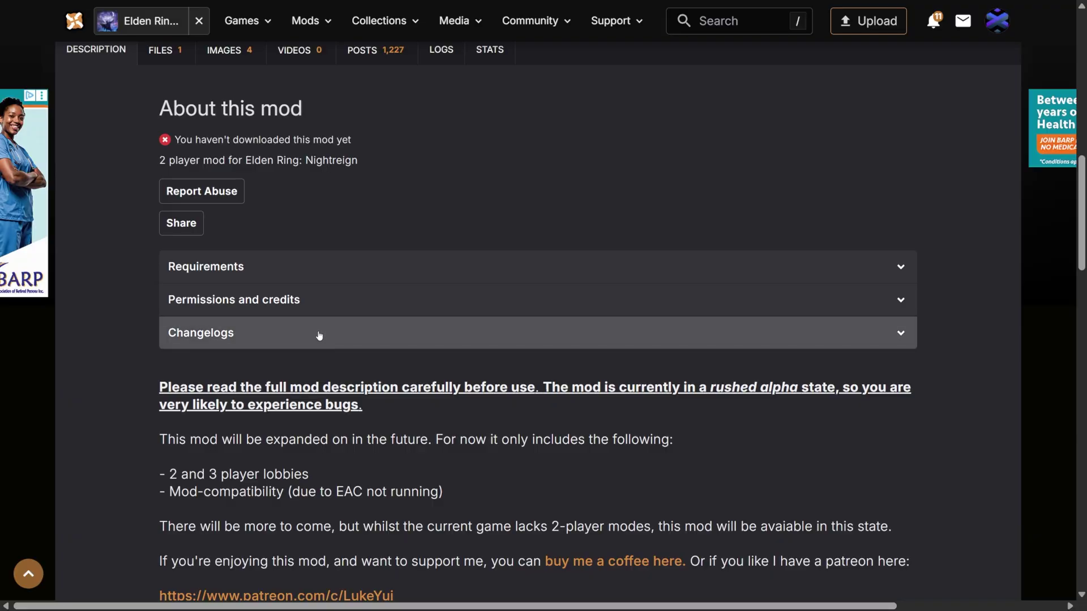
# - Scroll down through the Seamless Co-op mod's Installation instructions
pyautogui.scroll(-7, 304, 199)
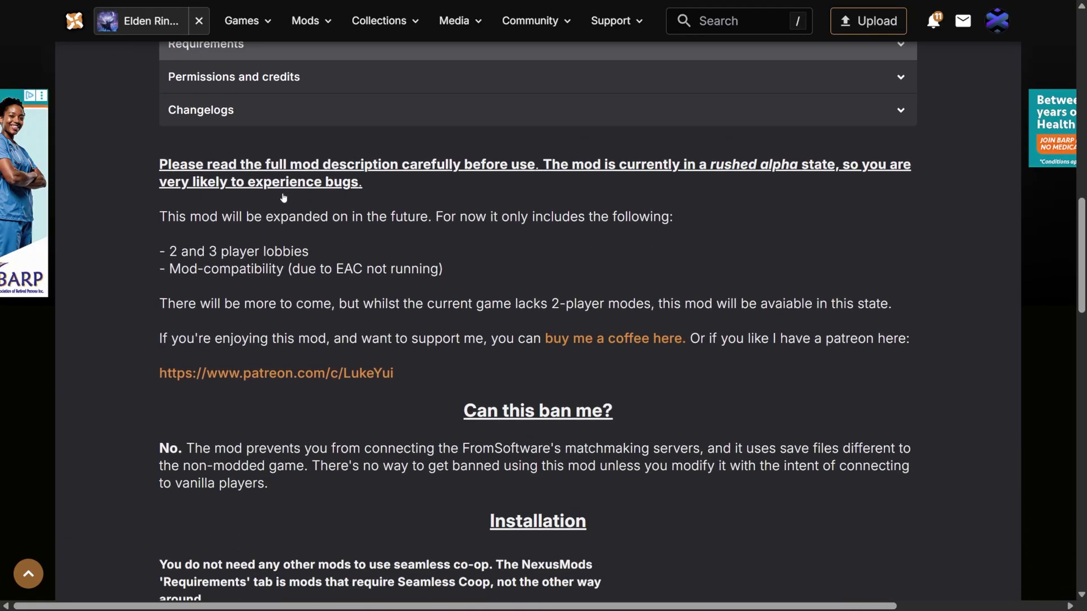
pyautogui.scroll(-10, 283, 198)
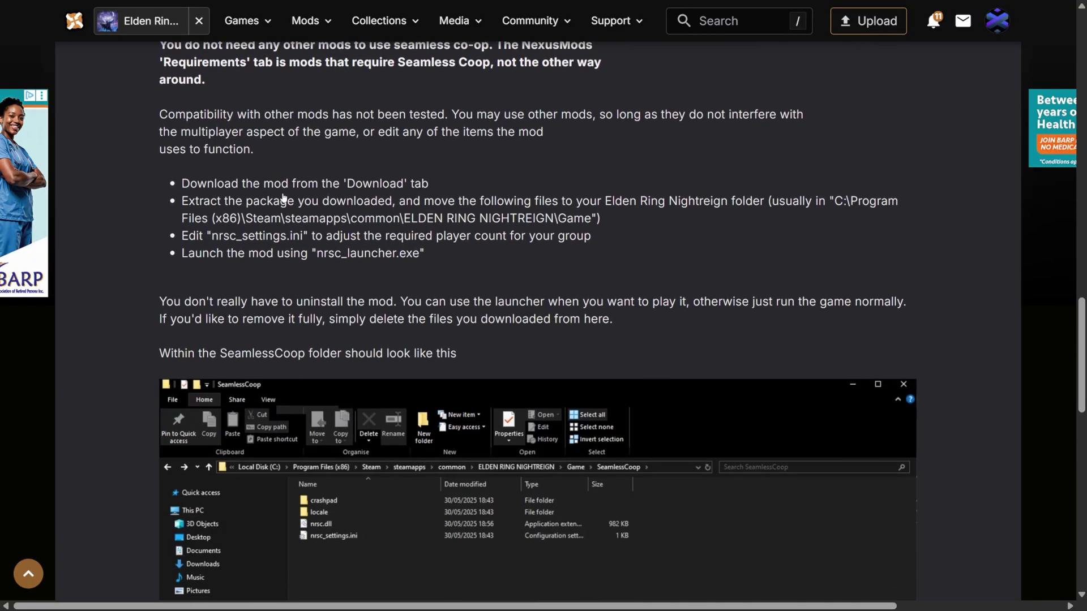
# - Jump back to the top of the Seamless Co-op (Nightreign) mod page
pyautogui.press('Home')
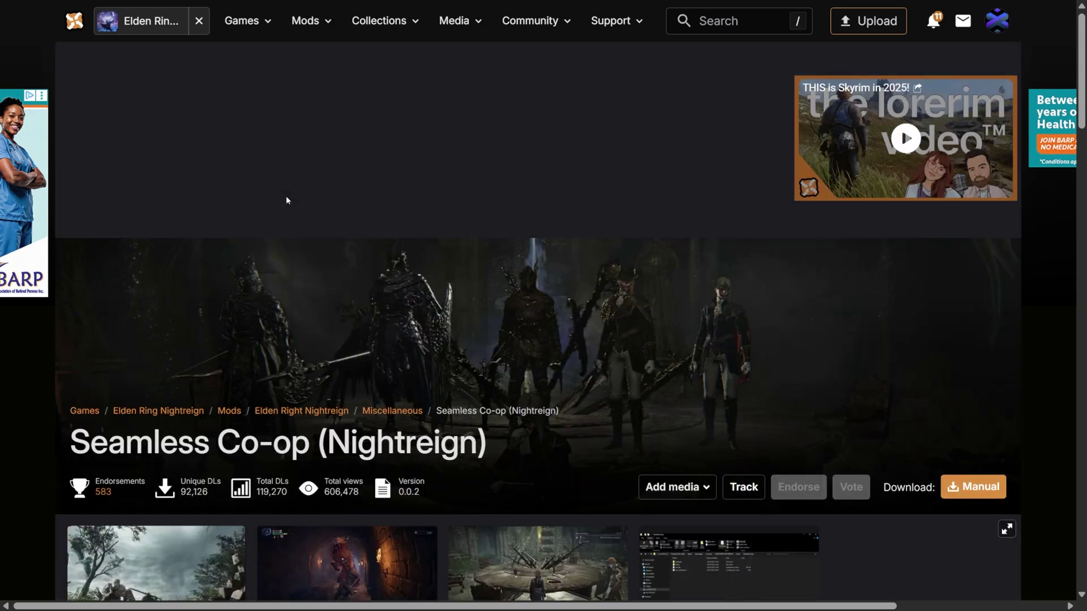
pyautogui.scroll(-10, 326, 260)
pyautogui.scroll(2, 336, 261)
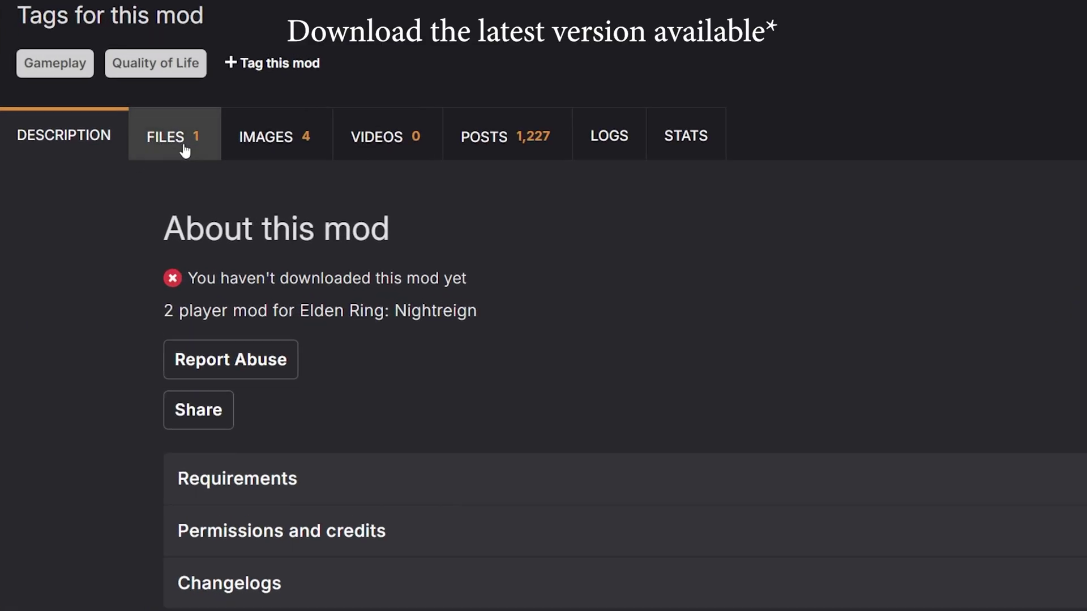
# - Manually download the v0.0.2 main file from the Files list using the free Slow Download
pyautogui.click(187, 144)
pyautogui.scroll(-4, 540, 393)
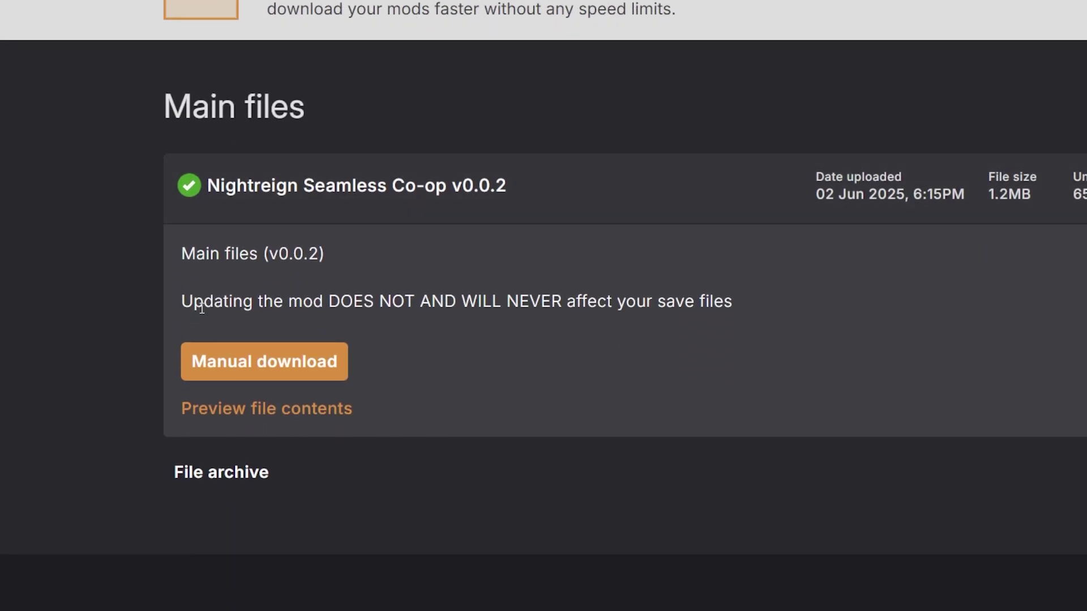
pyautogui.click(284, 382)
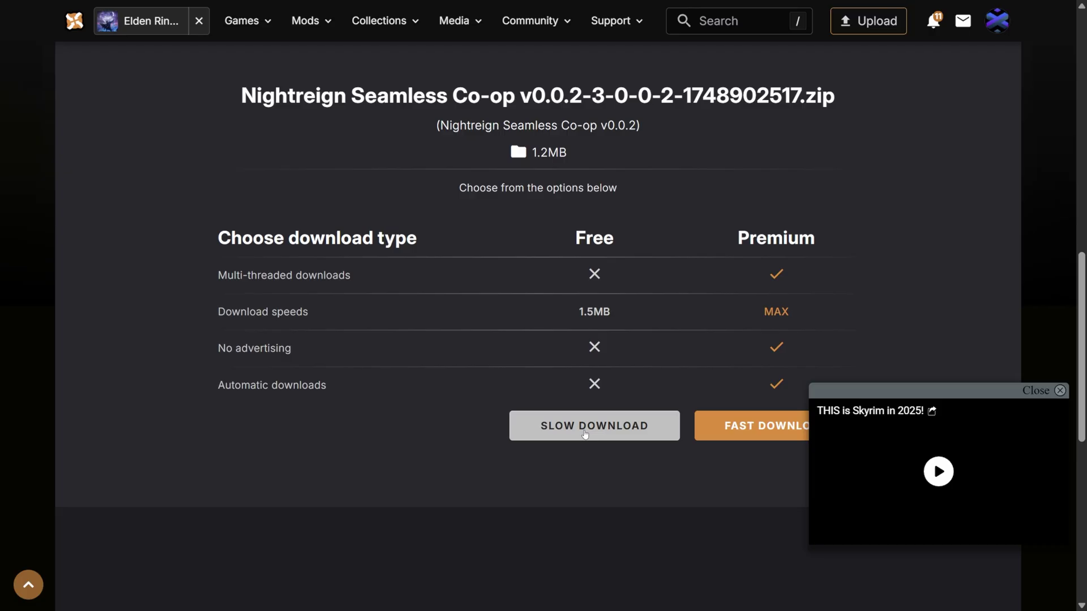
pyautogui.click(572, 436)
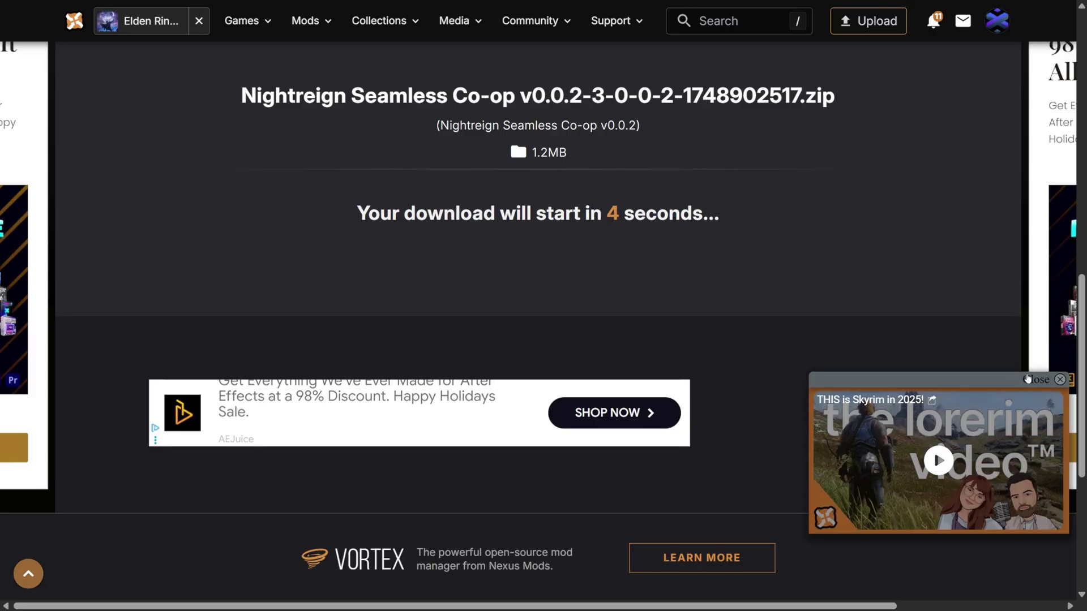
pyautogui.scroll(3, 657, 351)
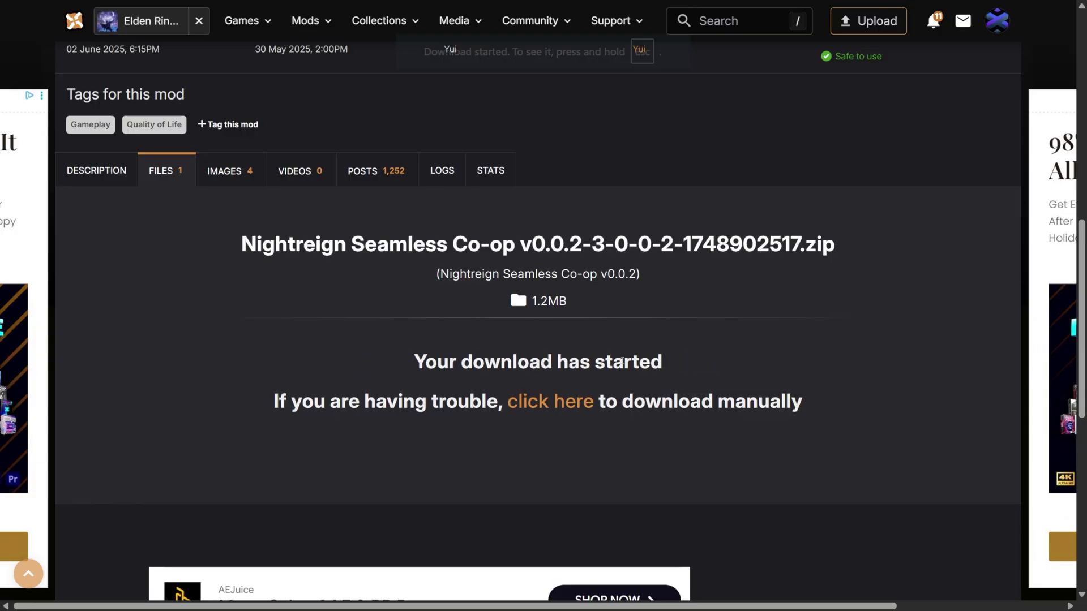
pyautogui.scroll(3, 733, 159)
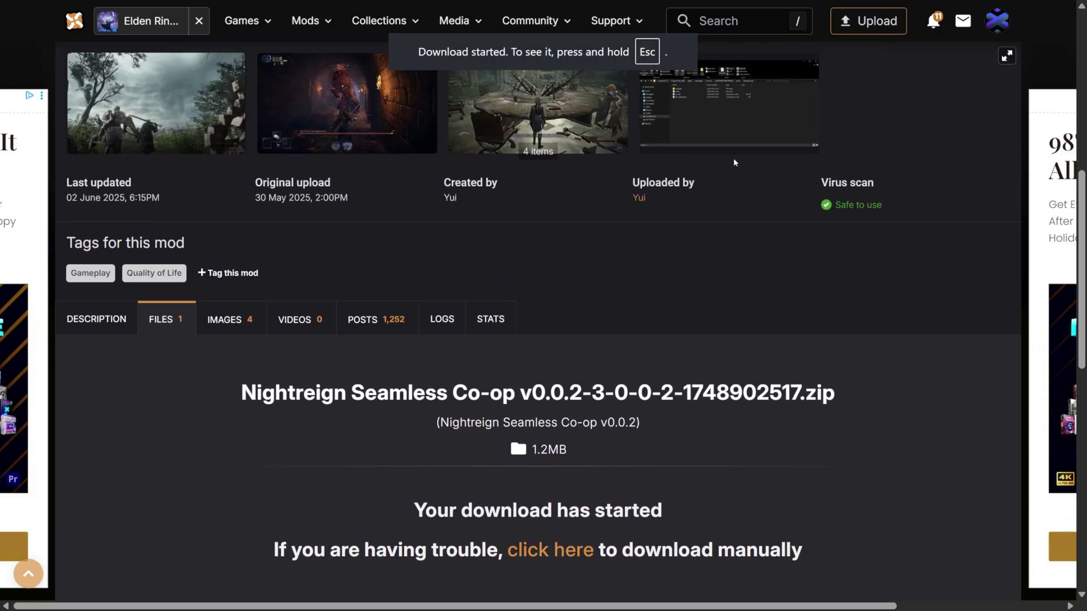
pyautogui.scroll(-3, 732, 160)
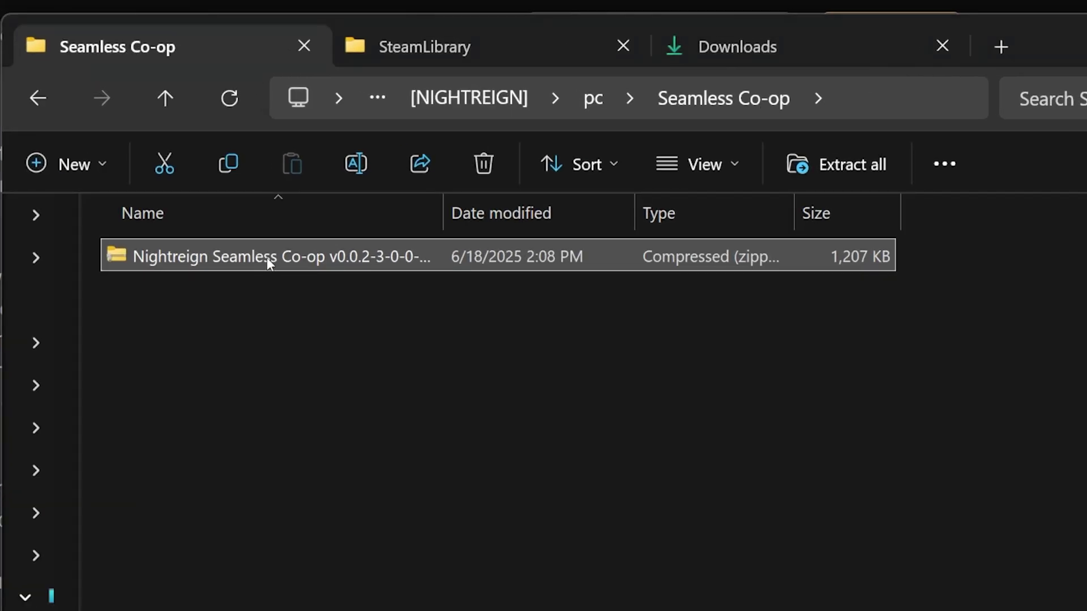
# - Extract the Seamless Co-op zip in place with 7-Zip Extract Here
pyautogui.rightClick(267, 257)
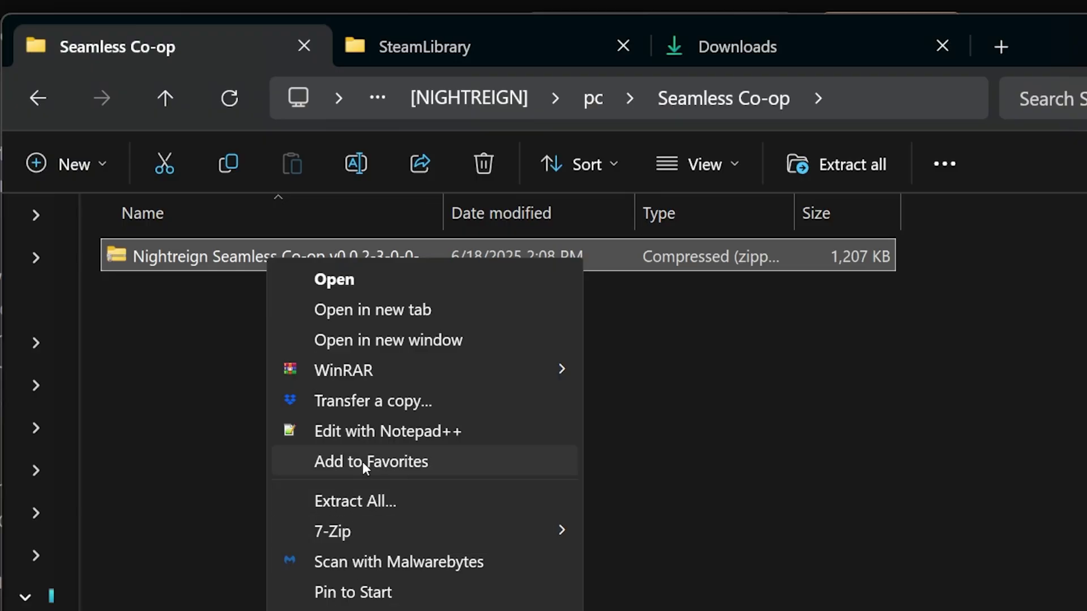
pyautogui.moveTo(357, 530)
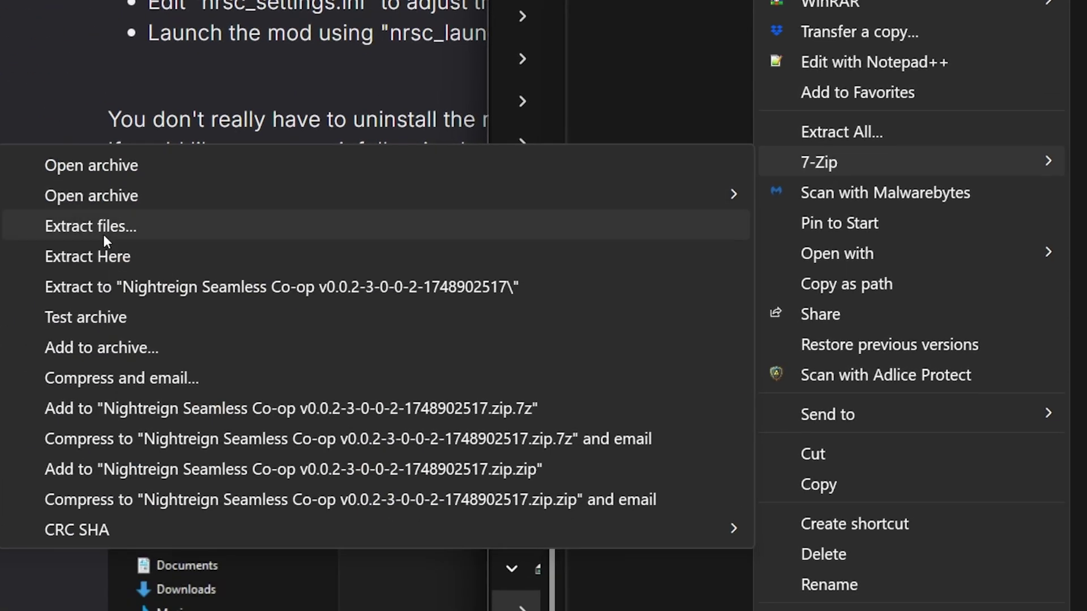
pyautogui.click(113, 255)
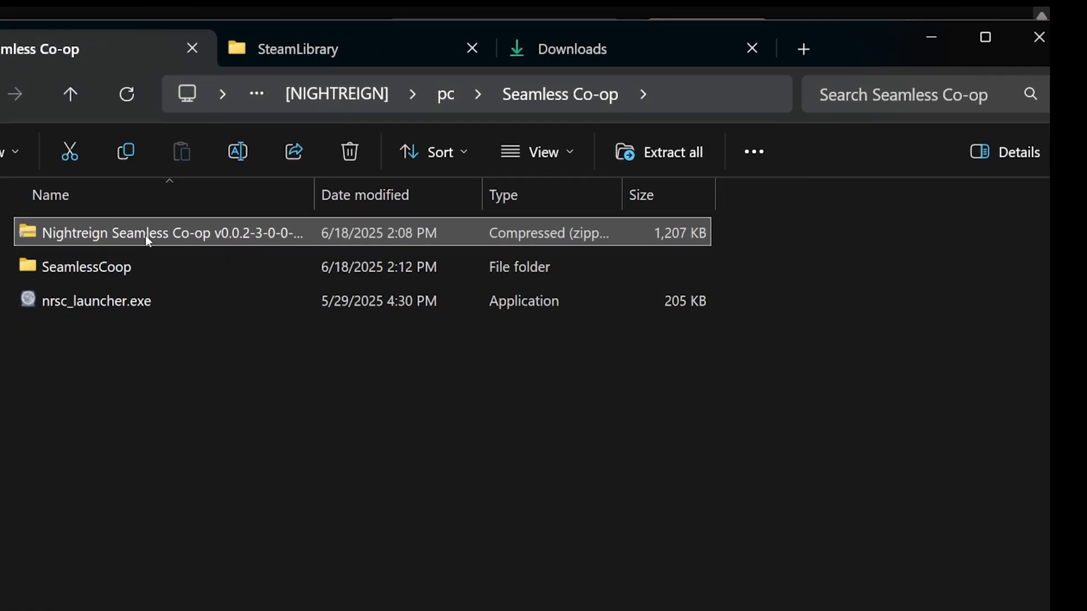
# - In the Steam library tab, browse to steamapps > common > ELDEN RING NIGHTREIGN > Game
pyautogui.click(315, 49)
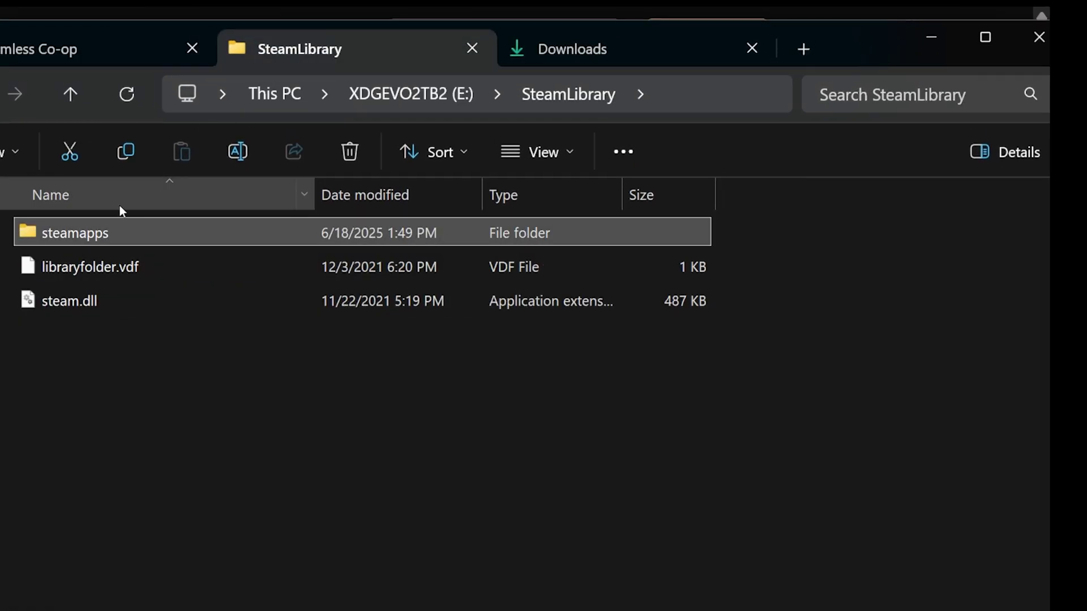
pyautogui.doubleClick(93, 234)
pyautogui.doubleClick(69, 242)
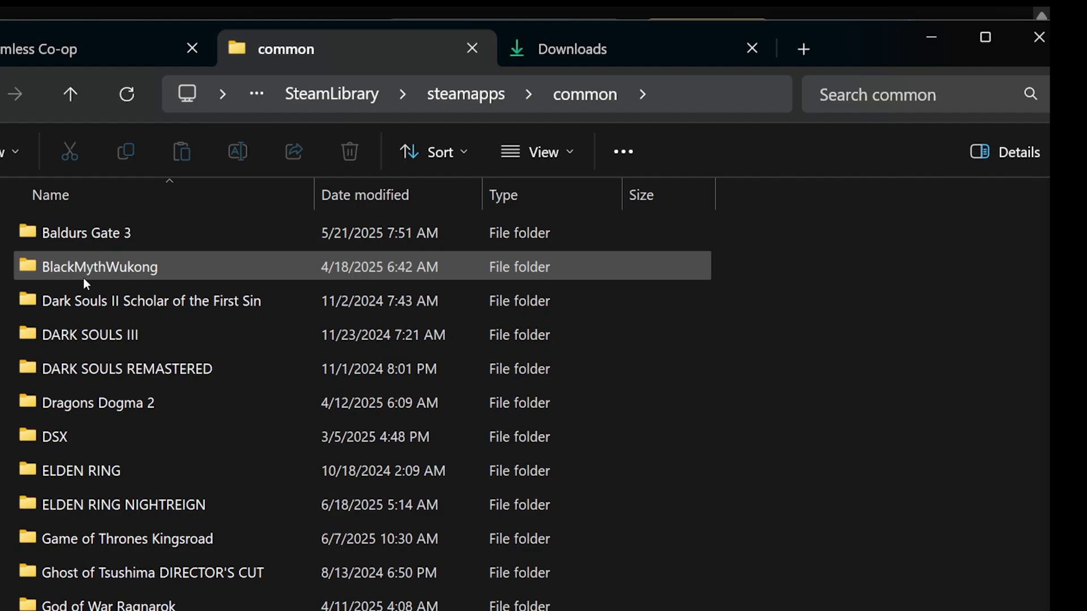
pyautogui.doubleClick(79, 505)
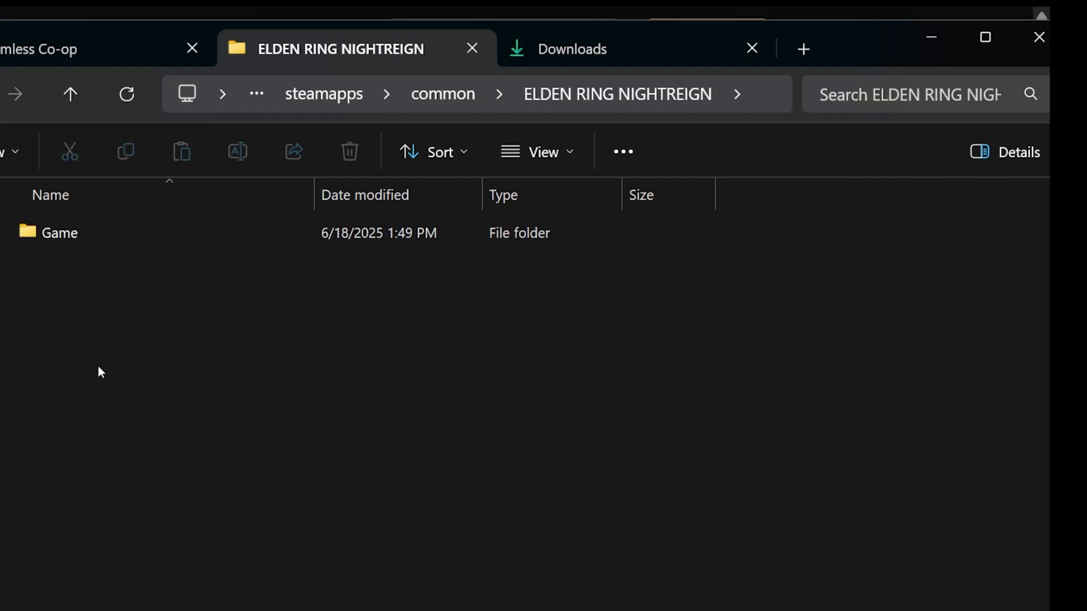
pyautogui.doubleClick(65, 241)
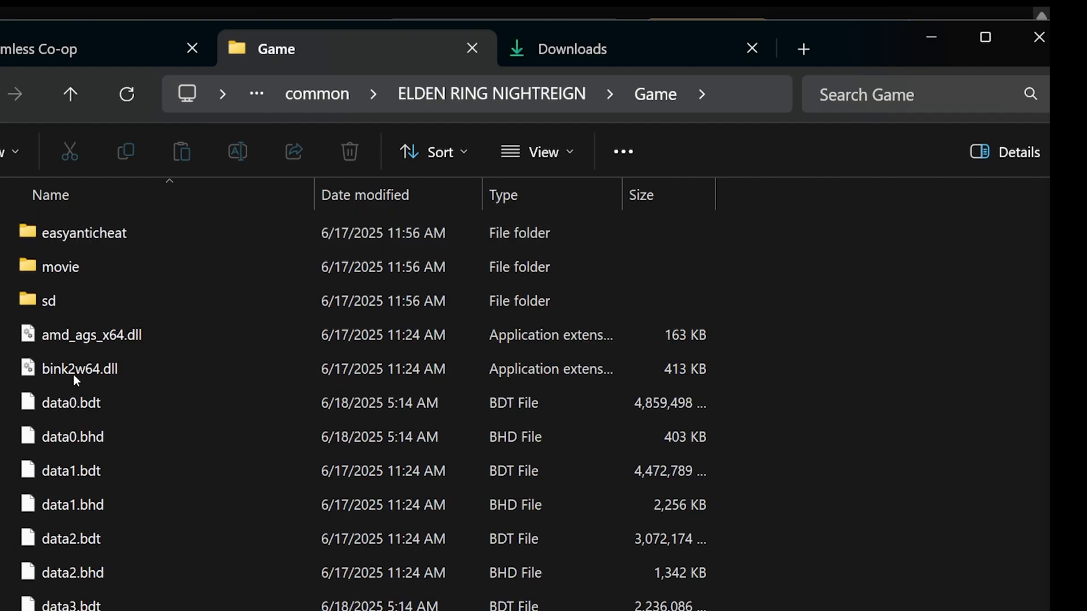
# - Cut the SeamlessCoop folder and nrsc_launcher.exe and paste them into the Game folder
pyautogui.click(79, 52)
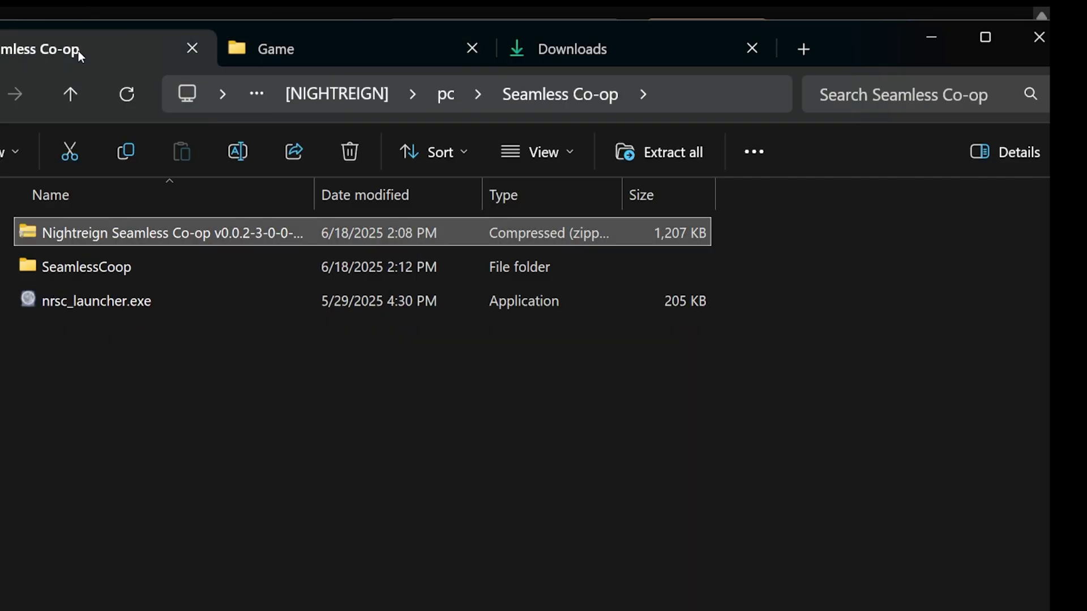
pyautogui.click(90, 302)
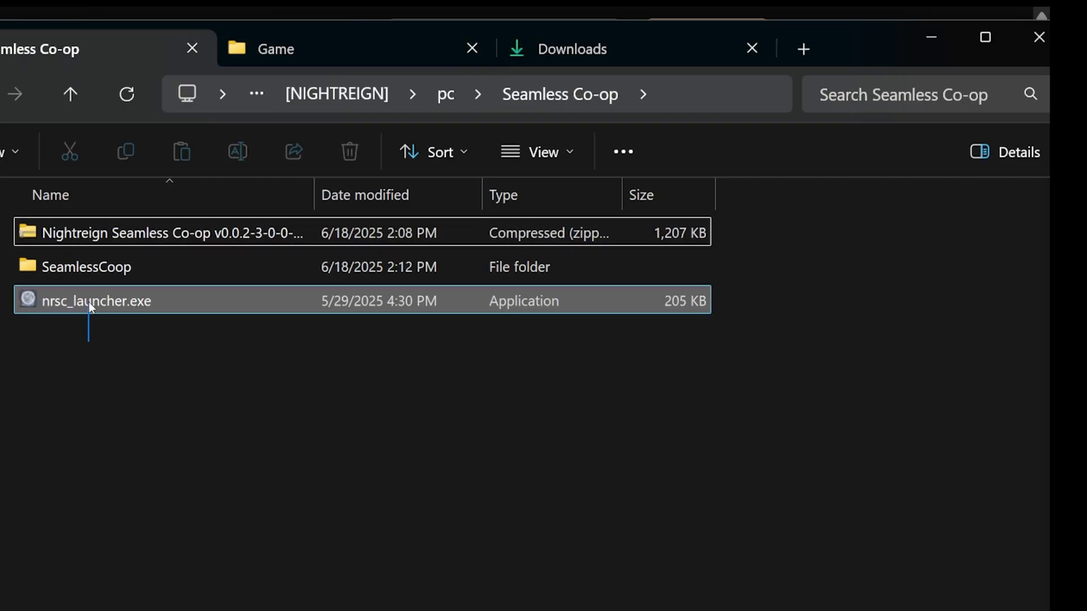
pyautogui.rightClick(87, 272)
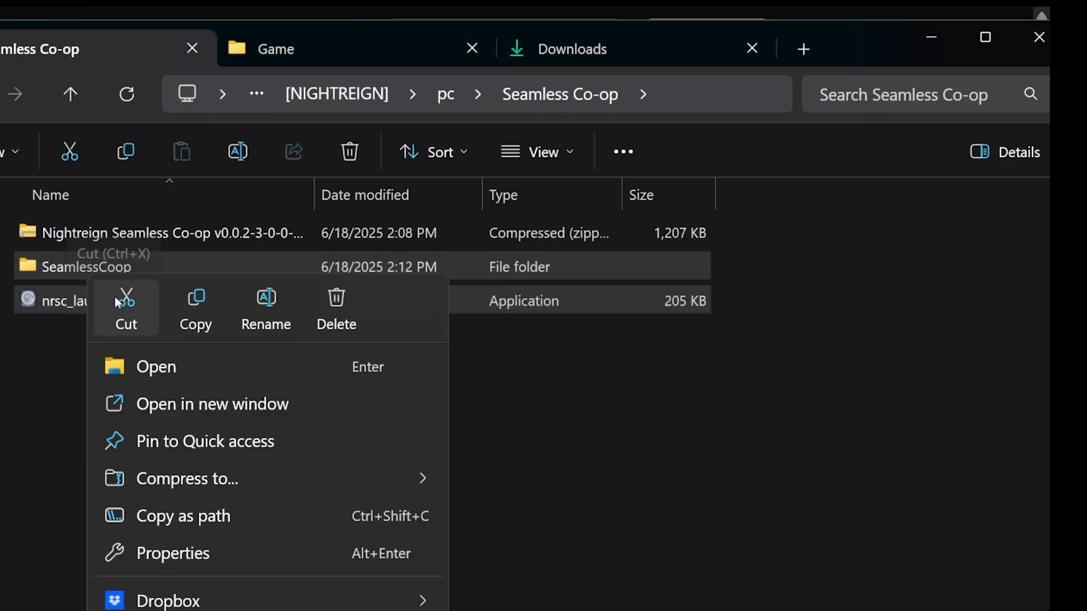
pyautogui.click(114, 296)
pyautogui.click(238, 49)
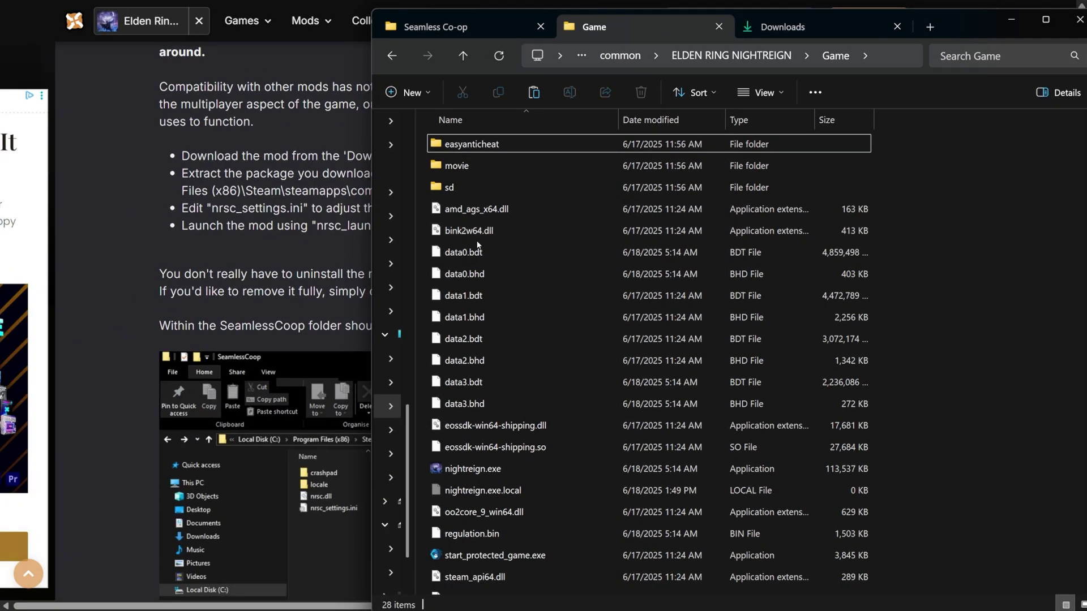
pyautogui.rightClick(477, 244)
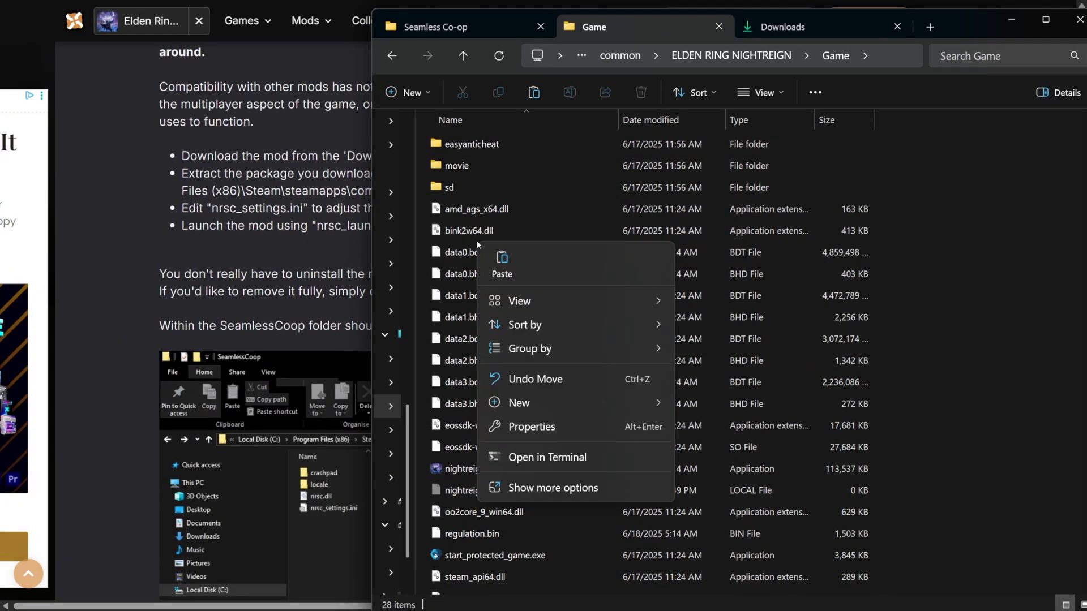
pyautogui.click(501, 264)
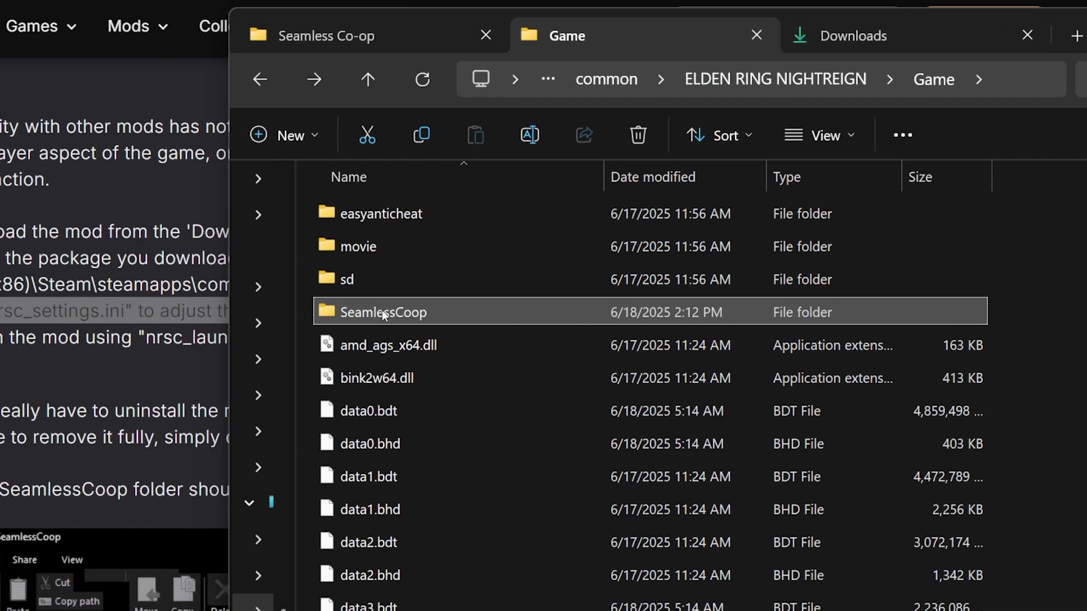
# - Open nrsc_settings.ini from the SeamlessCoop folder in Notepad++
pyautogui.doubleClick(469, 209)
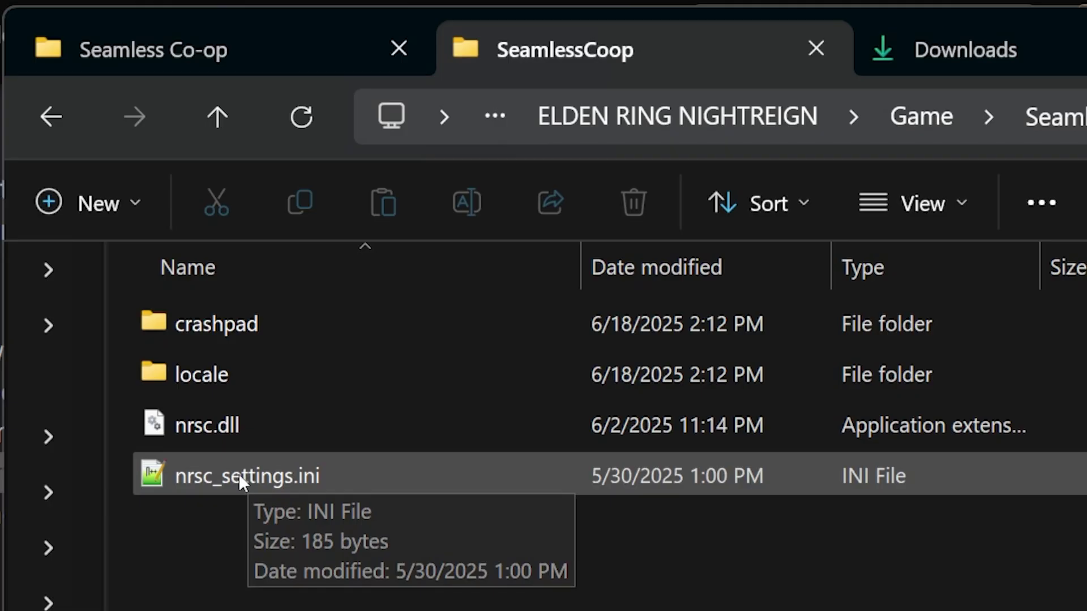
pyautogui.click(239, 475)
pyautogui.doubleClick(239, 473)
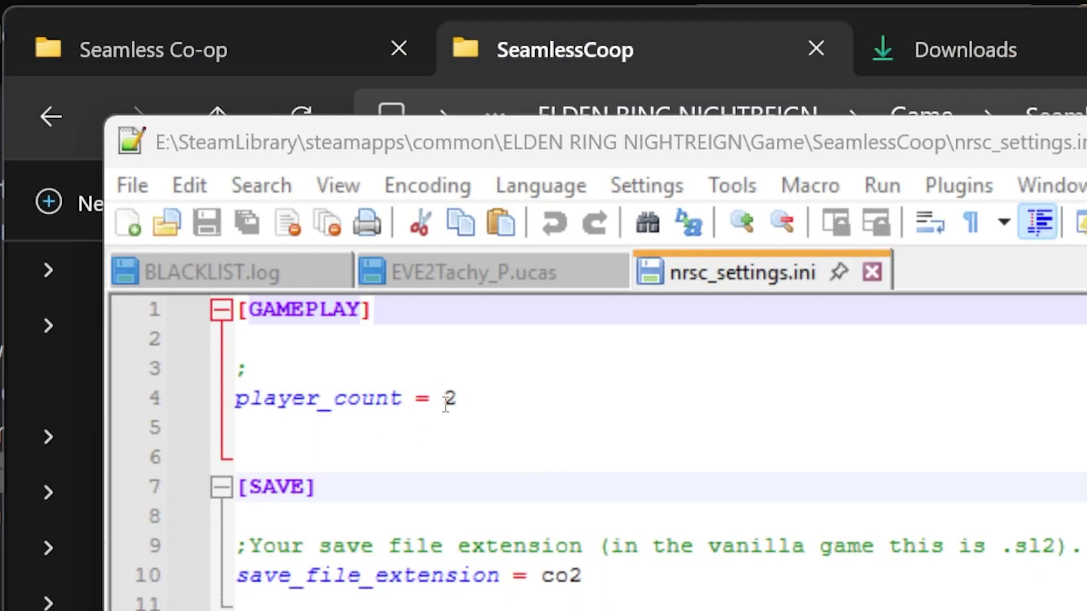
# - Clear the player_count value of 2 on line 4 to replace it
pyautogui.click(450, 399)
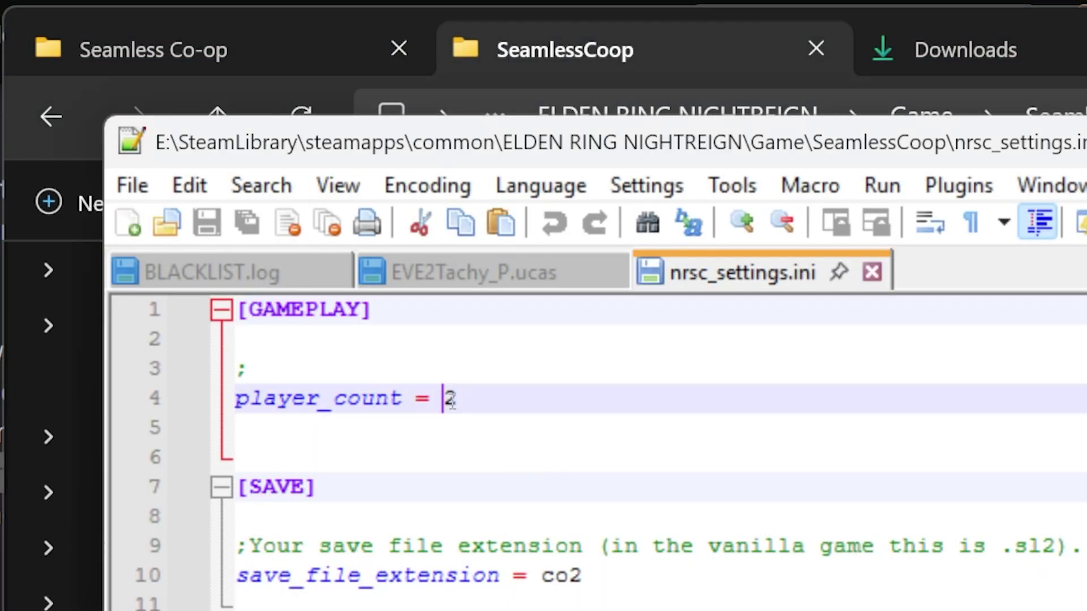
pyautogui.press('BackSpace')
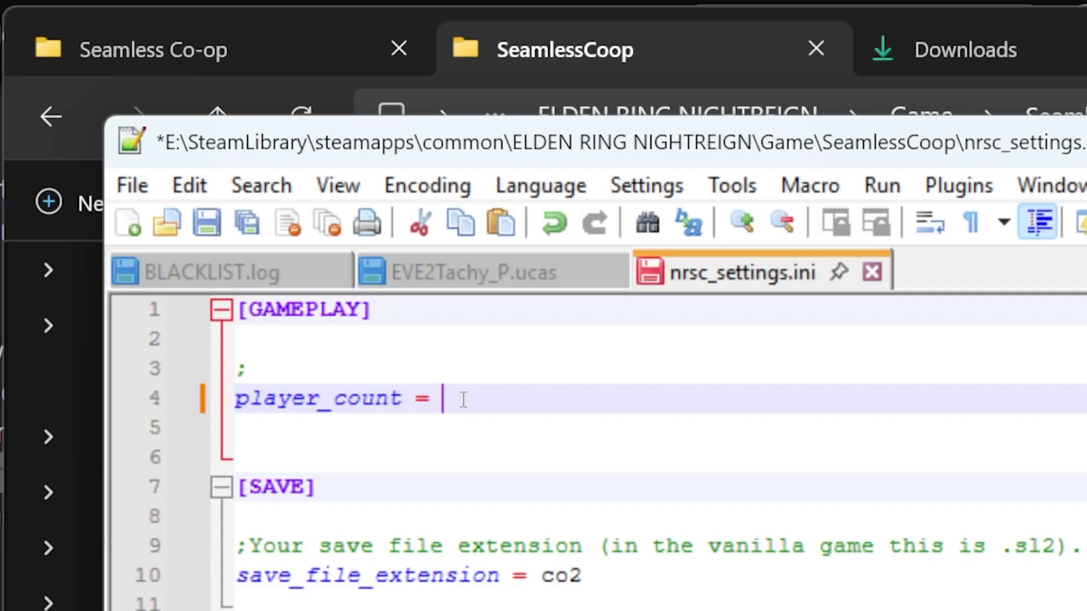
pyautogui.write('3')
pyautogui.click(133, 185)
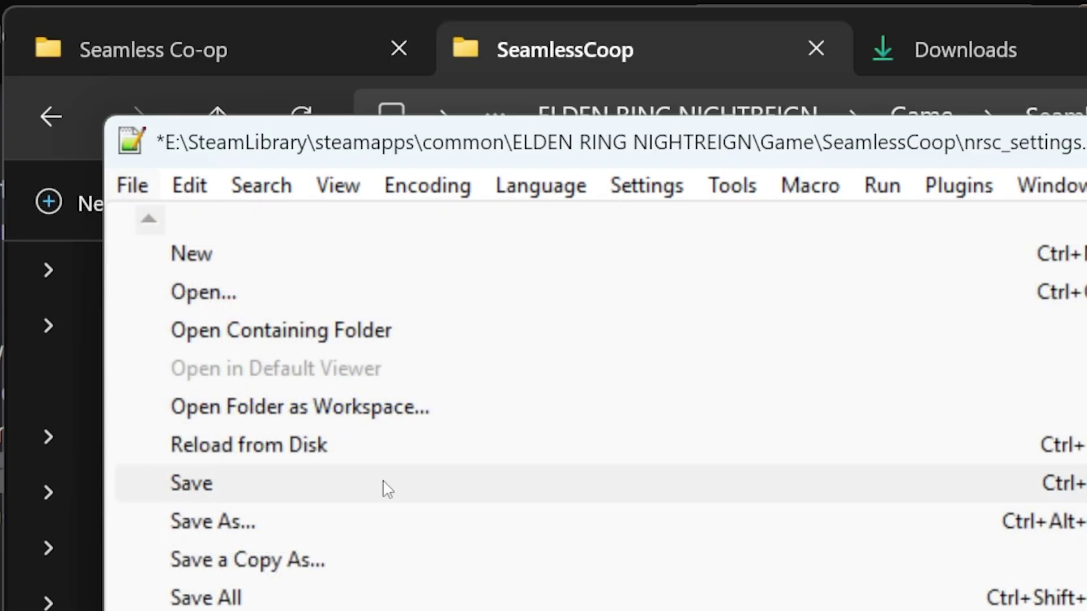
pyautogui.press('Escape')
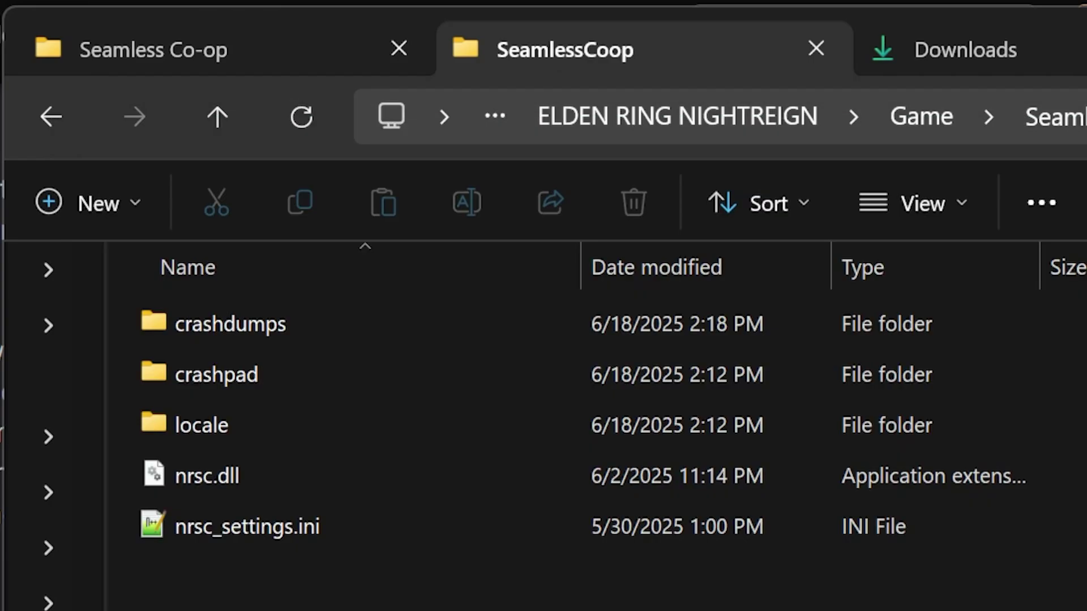
# - Save and quit the running Nightreign to the desktop, then launch nrsc_launcher.exe from Game
pyautogui.click(52, 119)
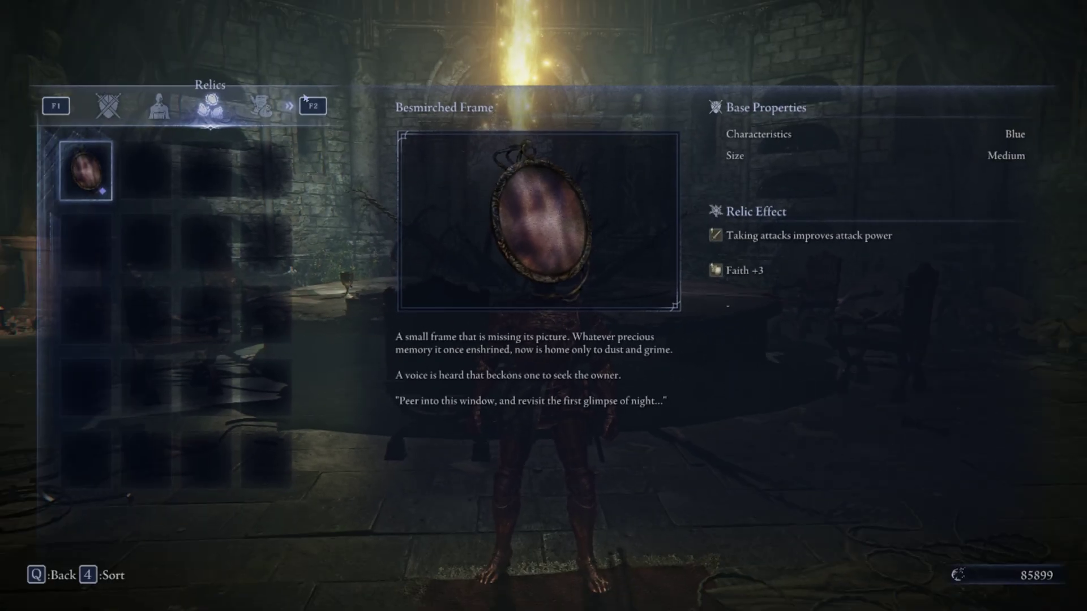
pyautogui.press('q')
pyautogui.press('Right')
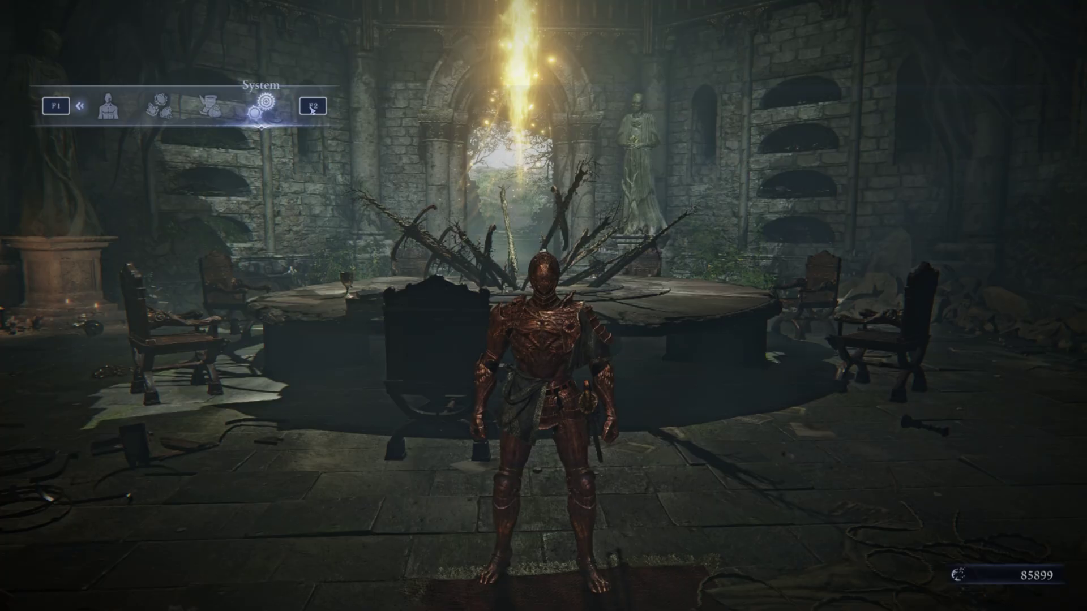
pyautogui.press('f')
pyautogui.click(232, 426)
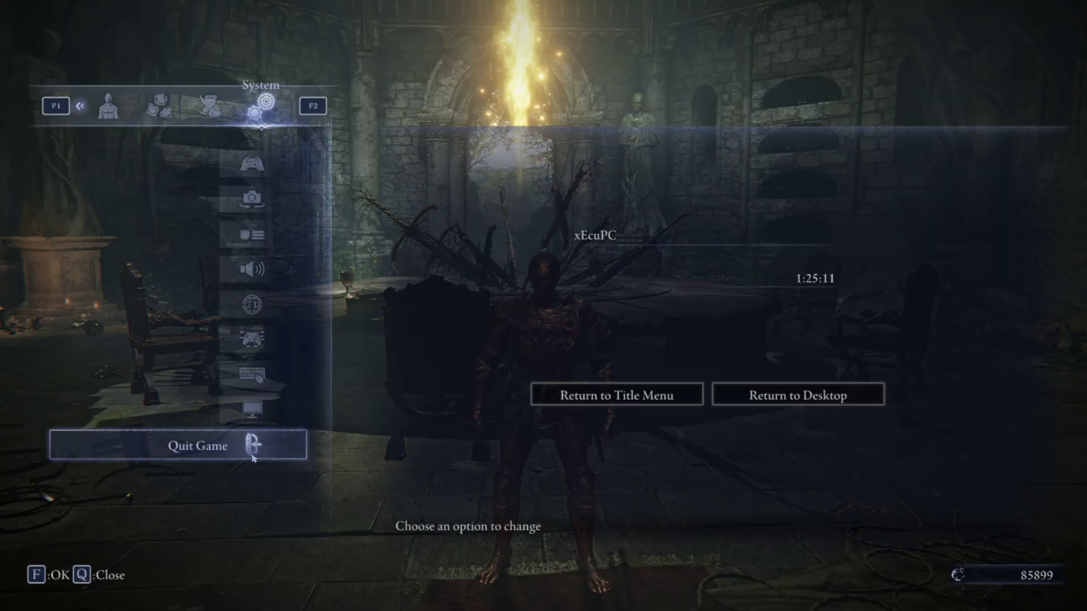
pyautogui.click(749, 391)
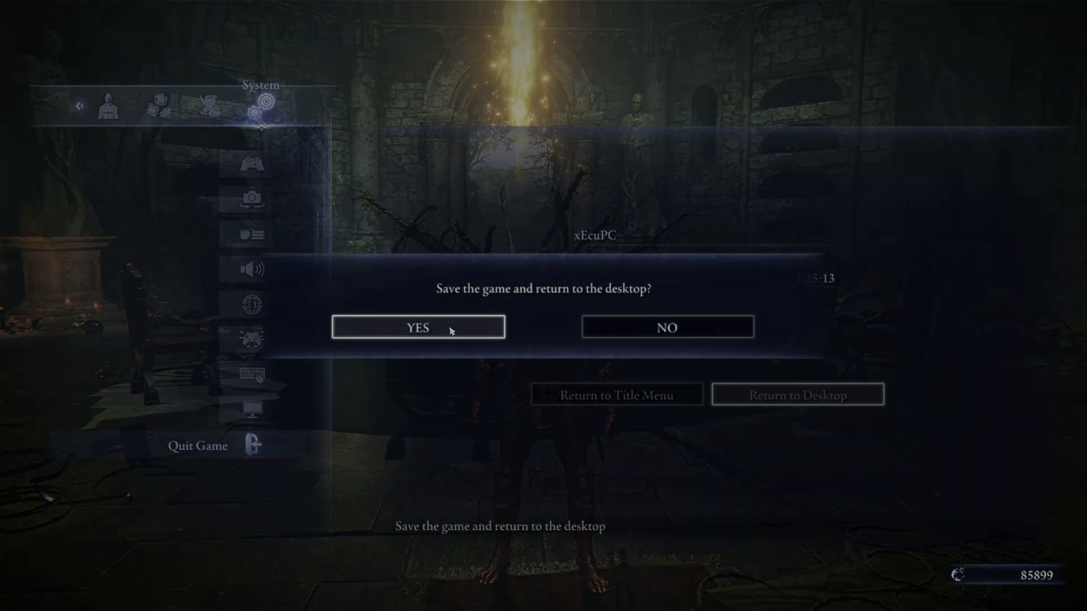
pyautogui.click(420, 330)
pyautogui.click(467, 349)
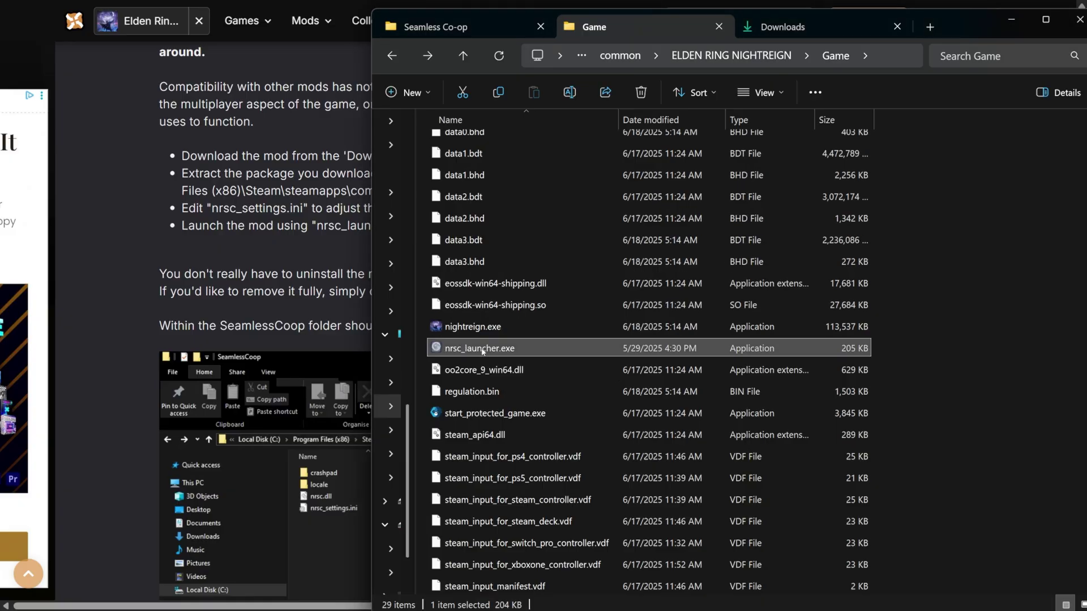
pyautogui.doubleClick(482, 352)
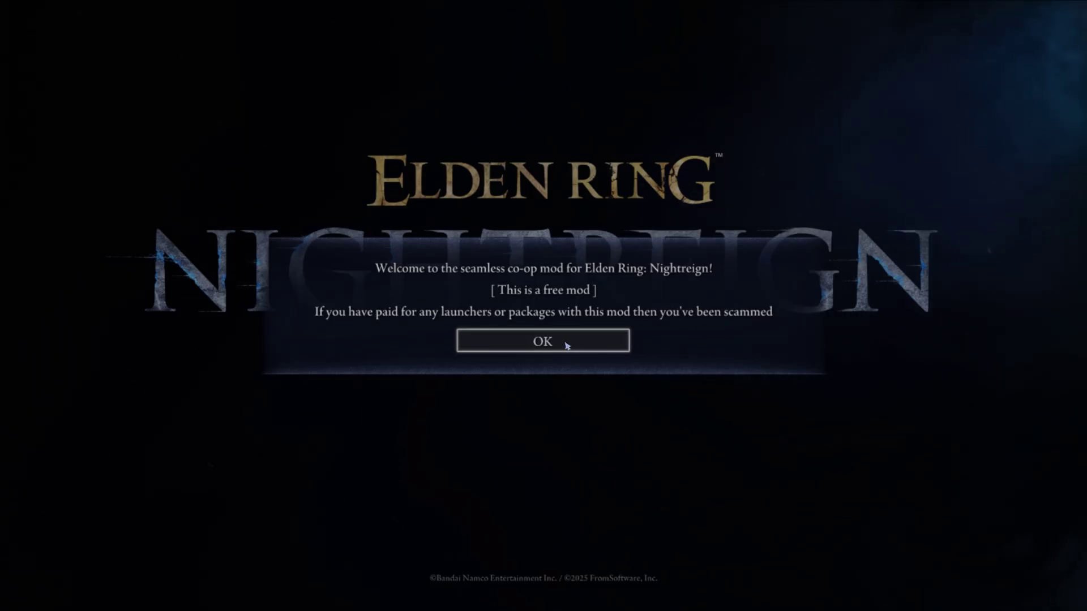
# - Acknowledge the mod's welcome and separate-save notices, then choose NEW GAME
pyautogui.click(588, 337)
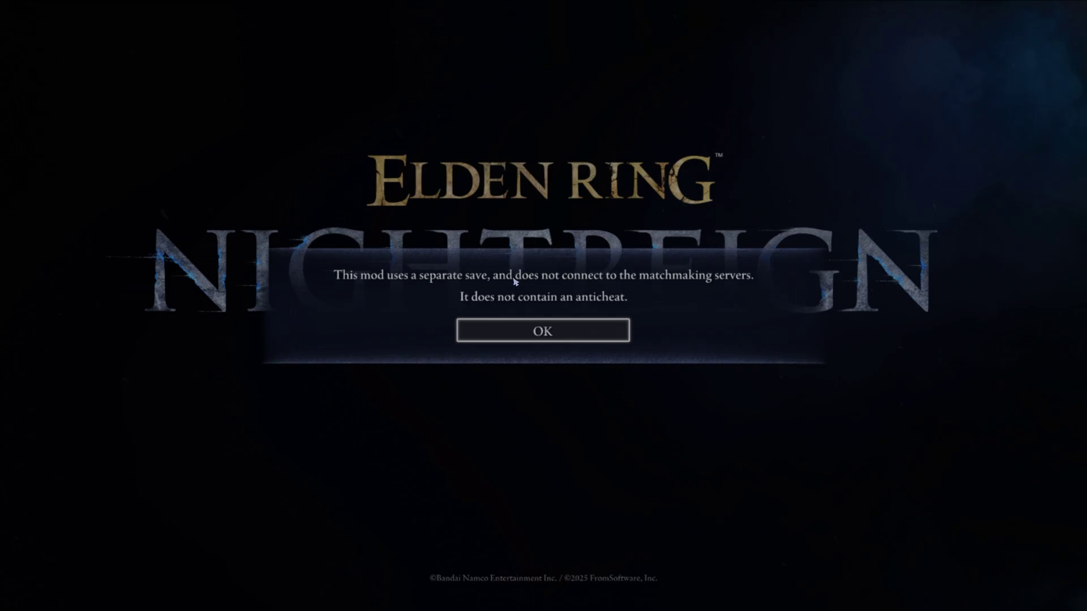
pyautogui.click(620, 332)
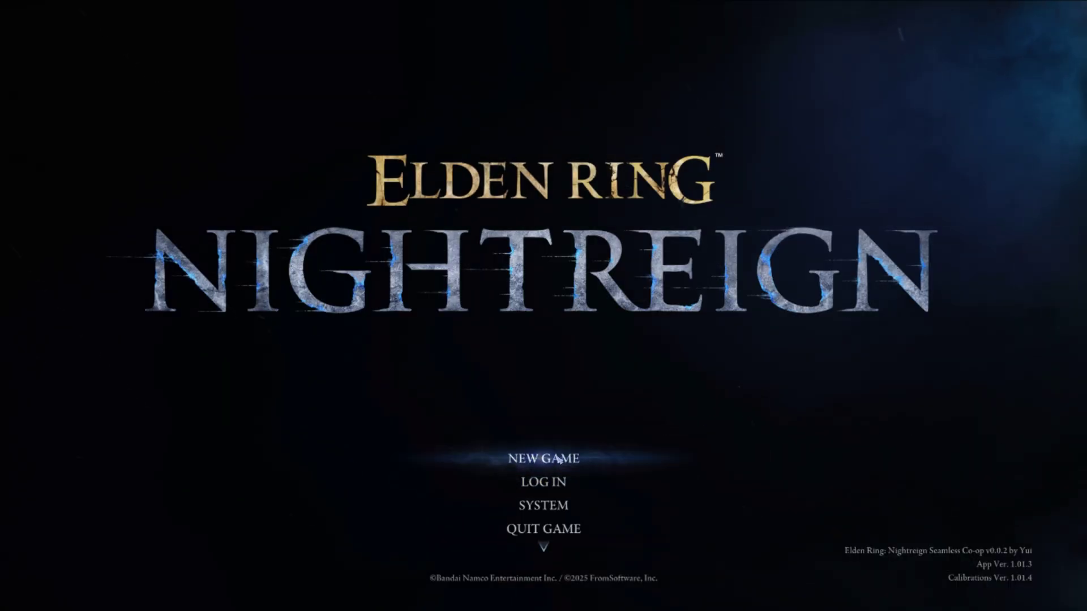
pyautogui.click(623, 458)
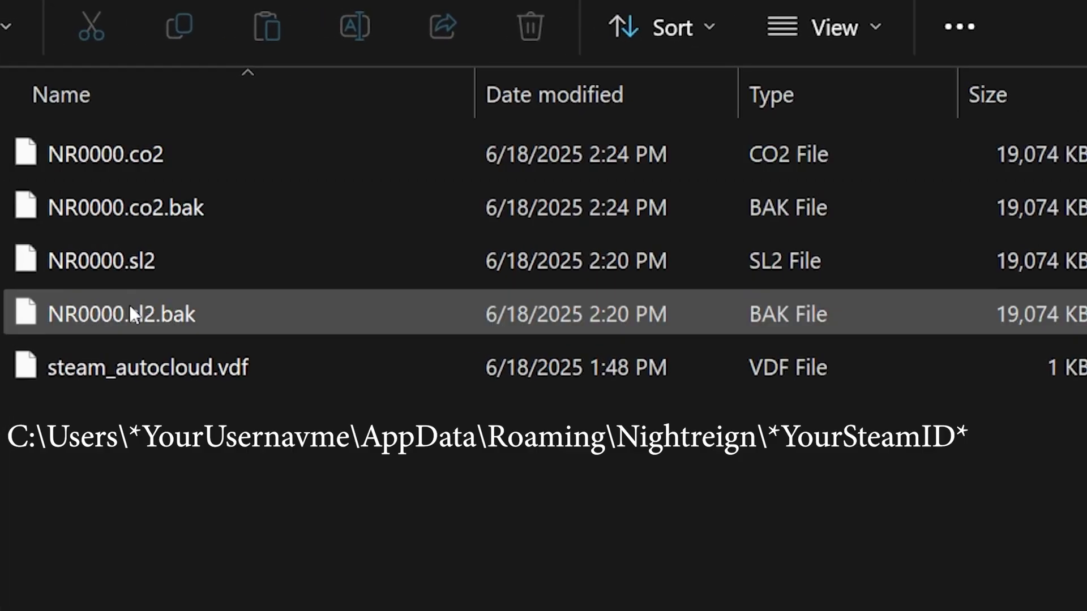
# - Select the mod's NR0000.co2 save and NR0000.co2.bak backup in the Nightreign save folder
pyautogui.click(124, 164)
pyautogui.click(129, 196)
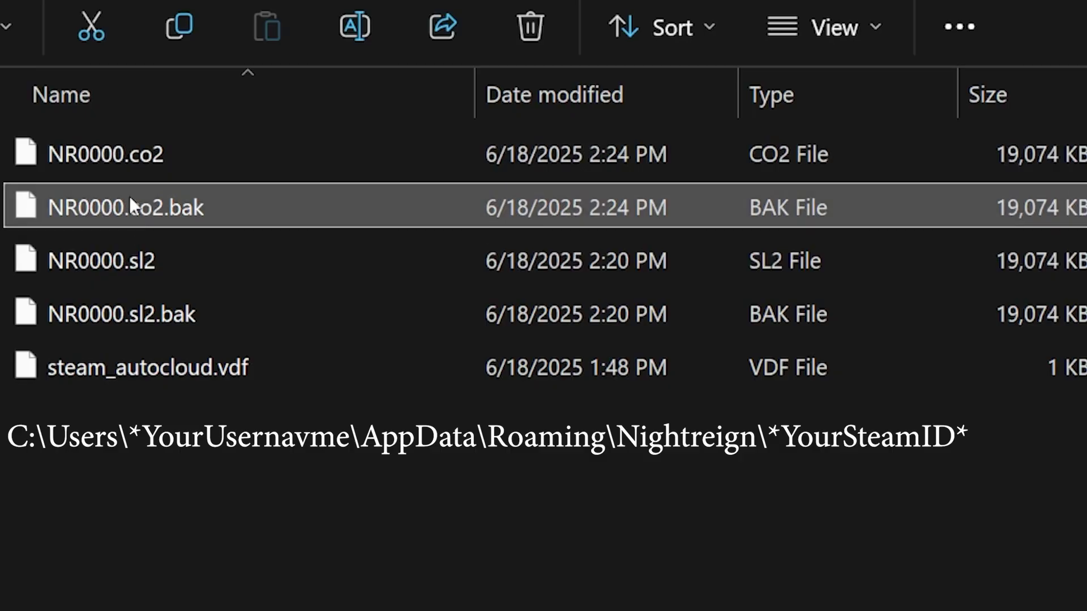
pyautogui.click(122, 156)
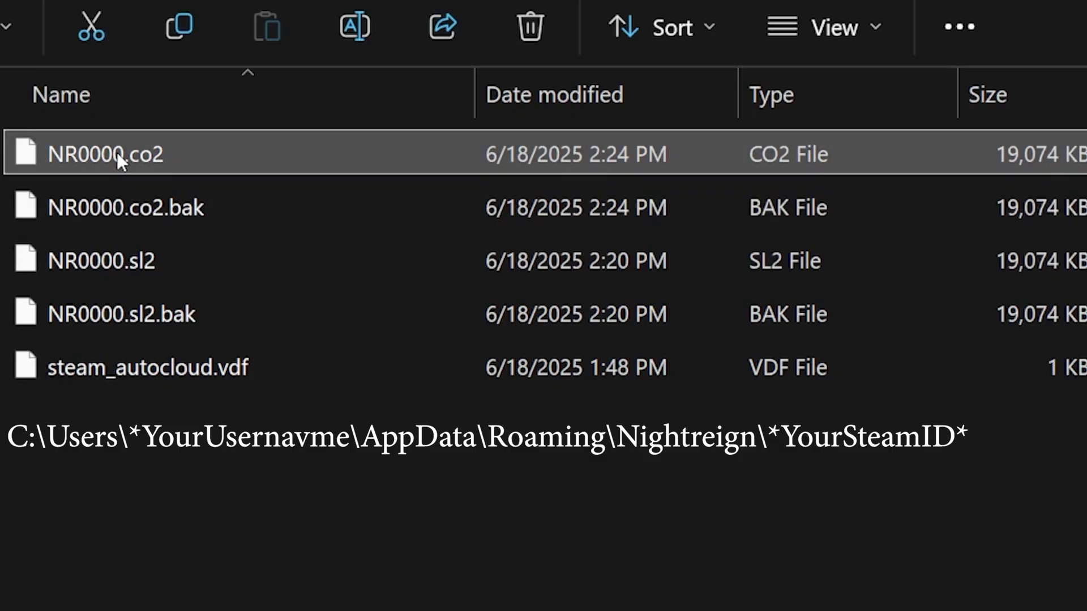
pyautogui.click(128, 206)
pyautogui.click(116, 121)
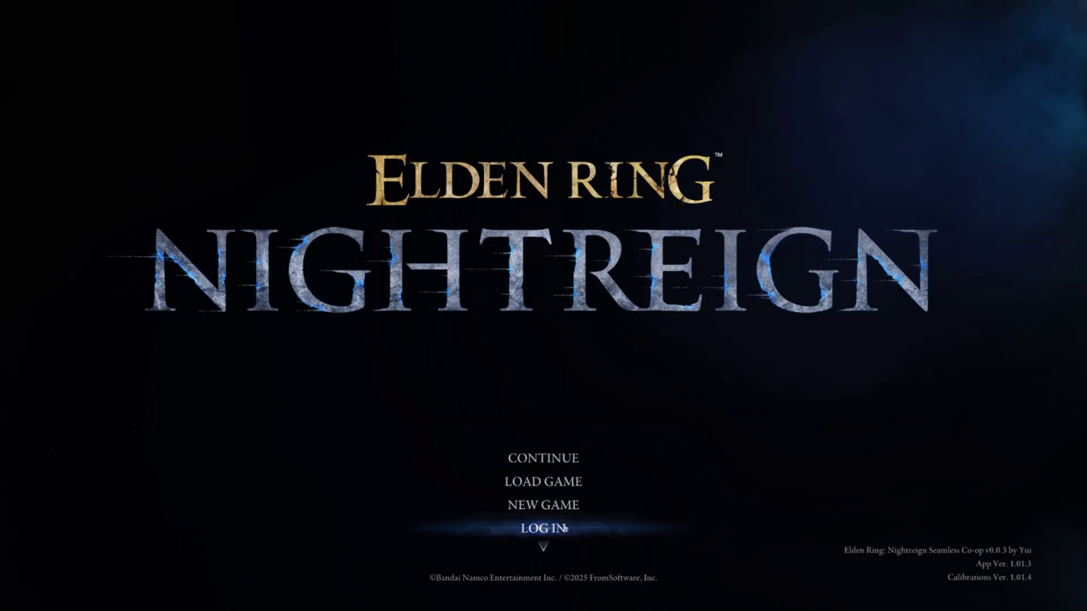
# - Choose LOAD GAME on the Nightreign title menu to load the co-op save
pyautogui.click(528, 482)
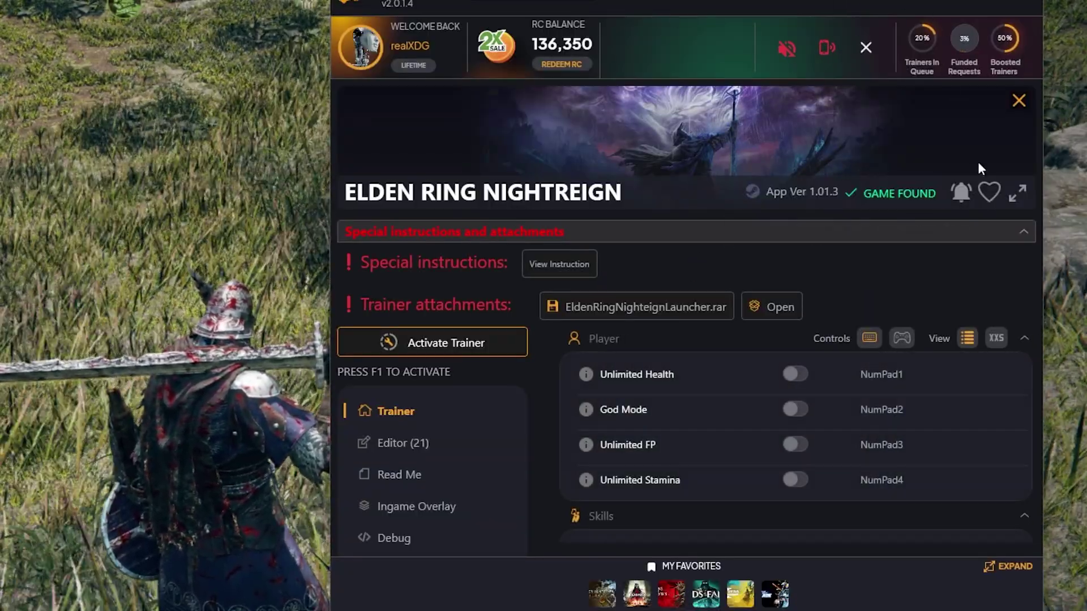
# - Add the Elden Ring Nightreign trainer to favourites and activate it for the running game
pyautogui.click(988, 191)
pyautogui.click(660, 333)
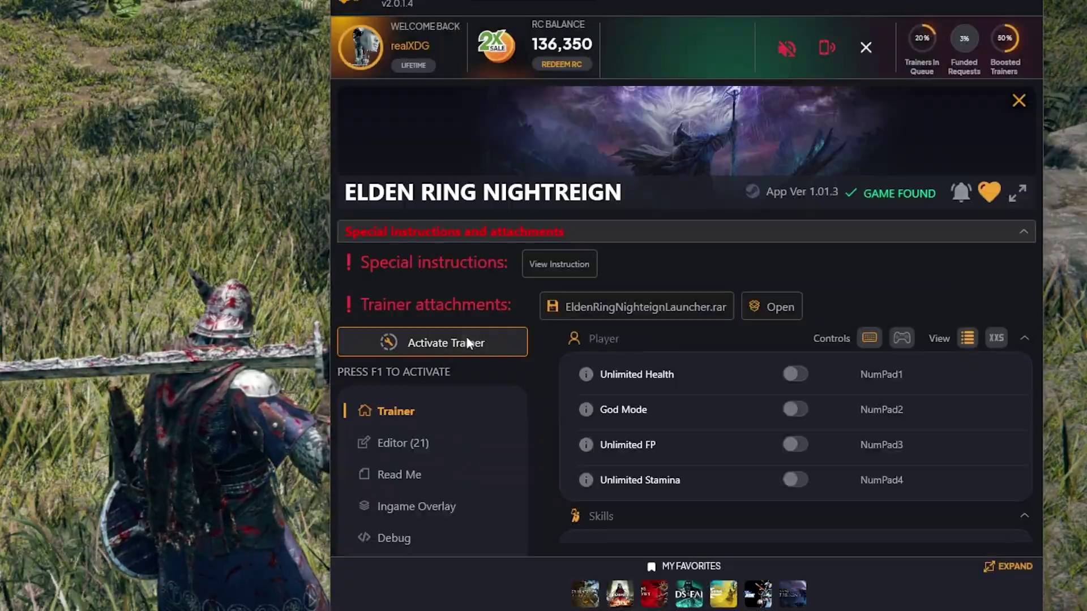
pyautogui.click(467, 341)
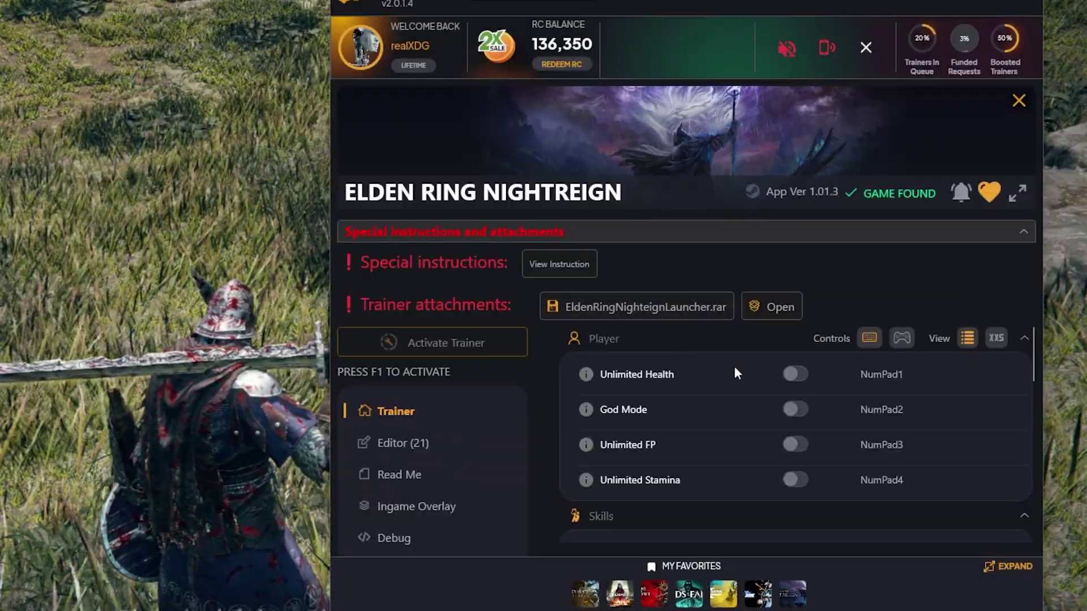